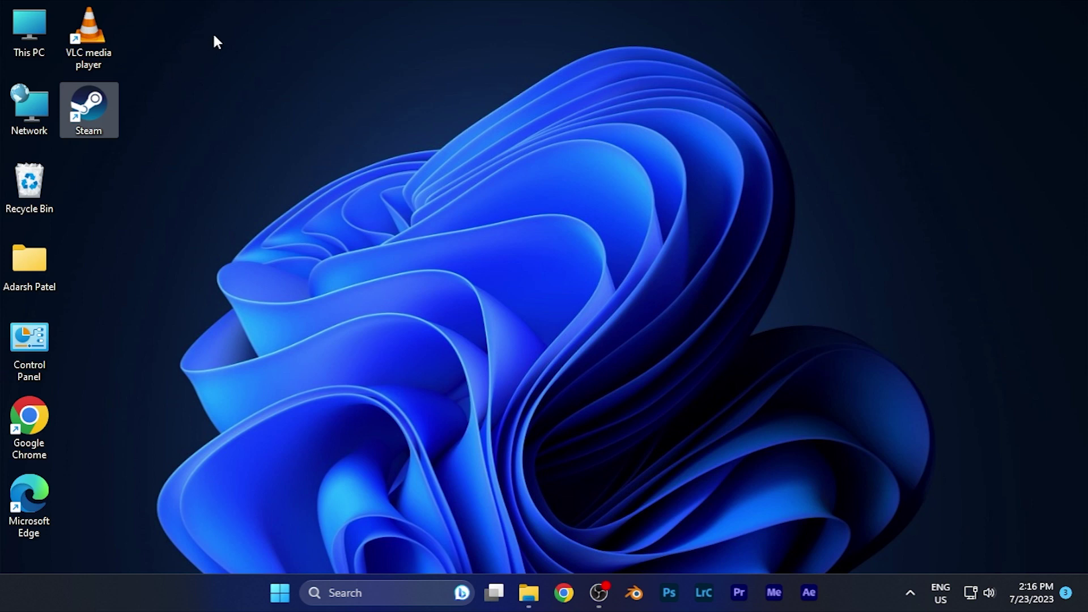
- Launch Steam from its desktop shortcut to open the store
double_click(94, 106)
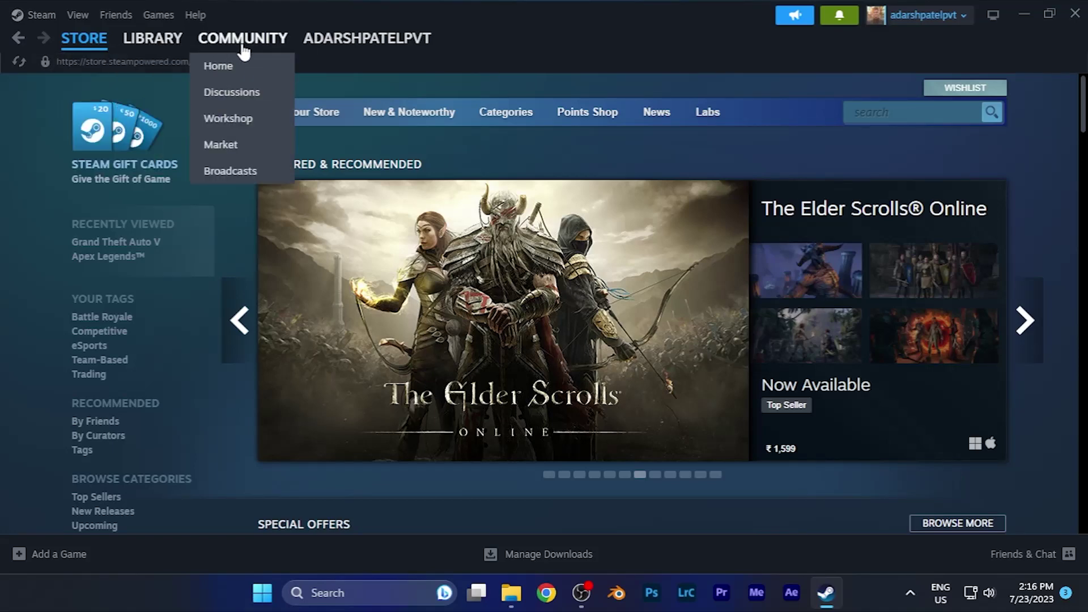
mouse_move(368, 39)
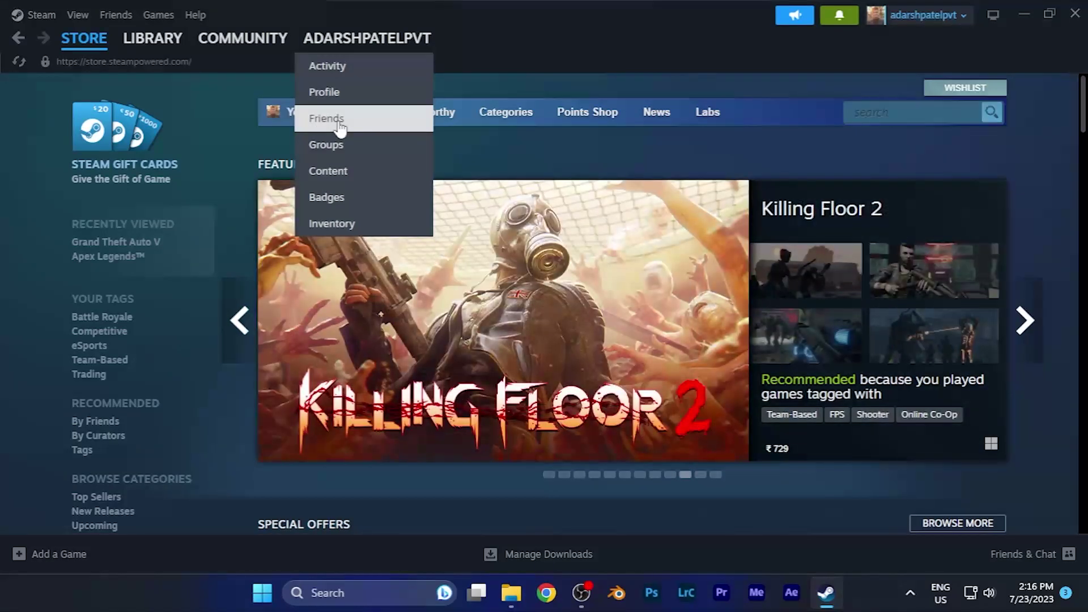
- Go to the account's Friends page from the profile name dropdown
click(338, 124)
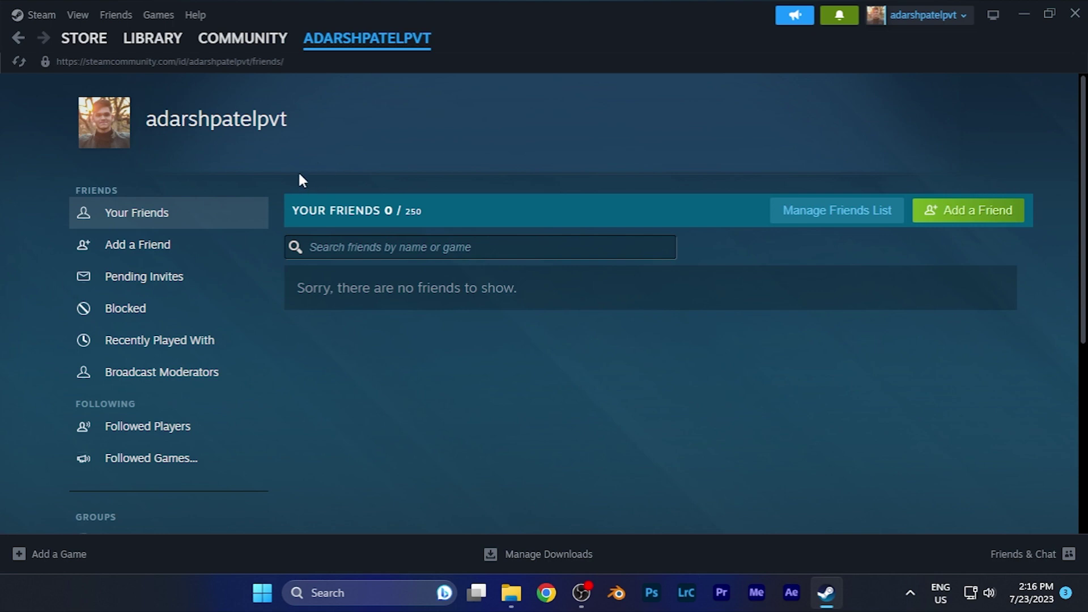
click(173, 246)
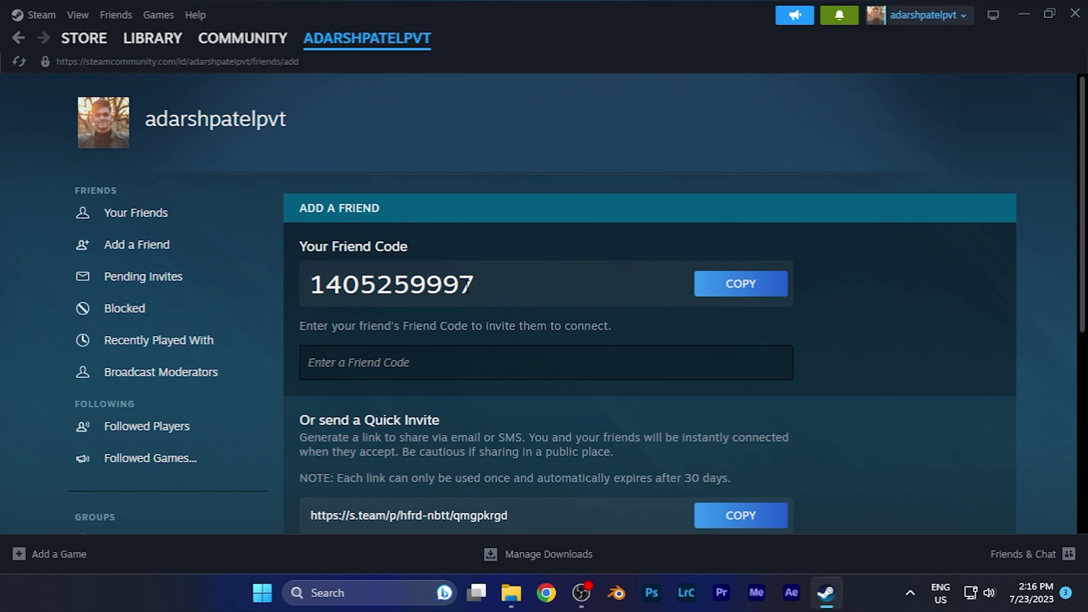
scroll(469, 329, down, 1)
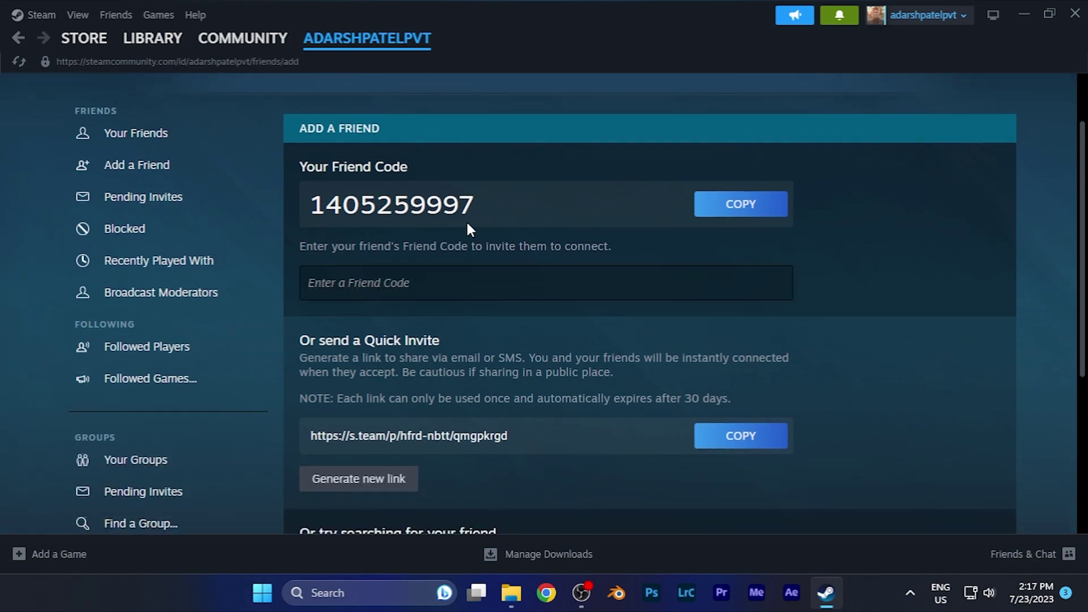
scroll(468, 230, down, 1)
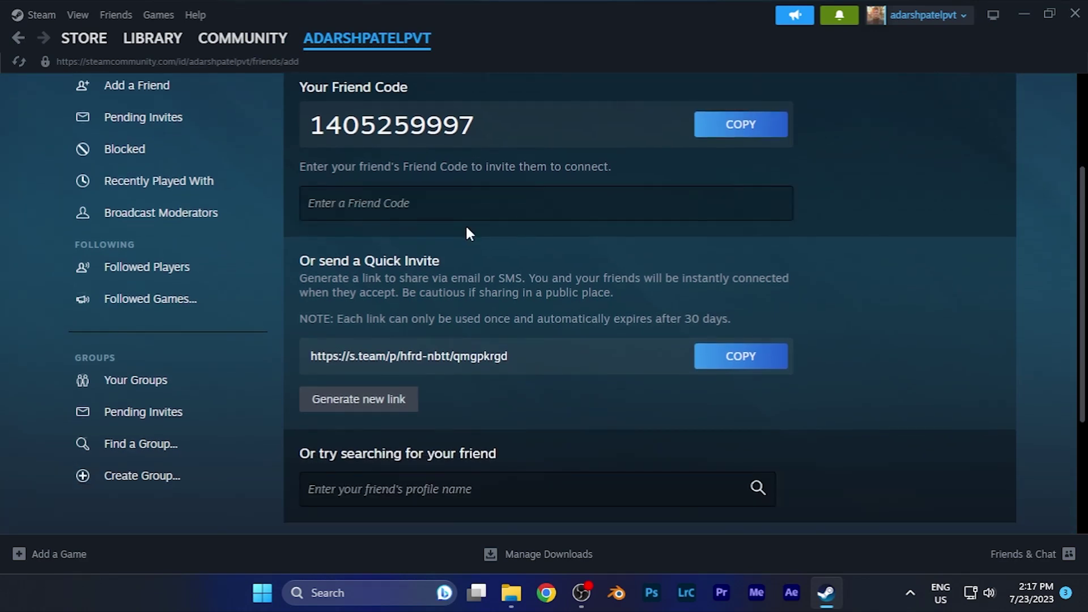
scroll(467, 231, down, 1)
scroll(467, 242, down, 2)
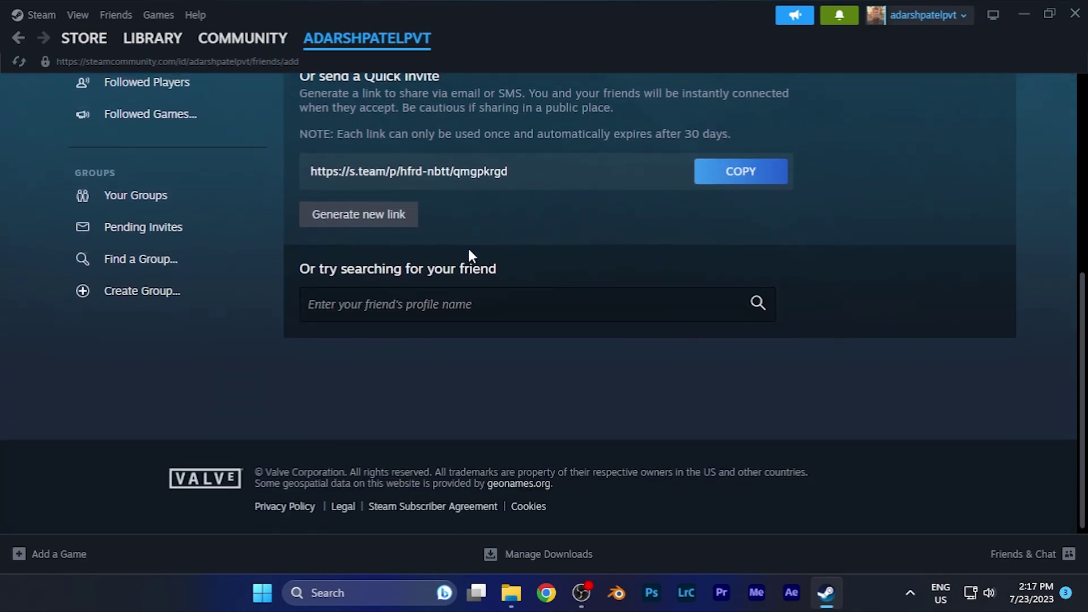
scroll(460, 272, up, 3)
scroll(425, 284, down, 3)
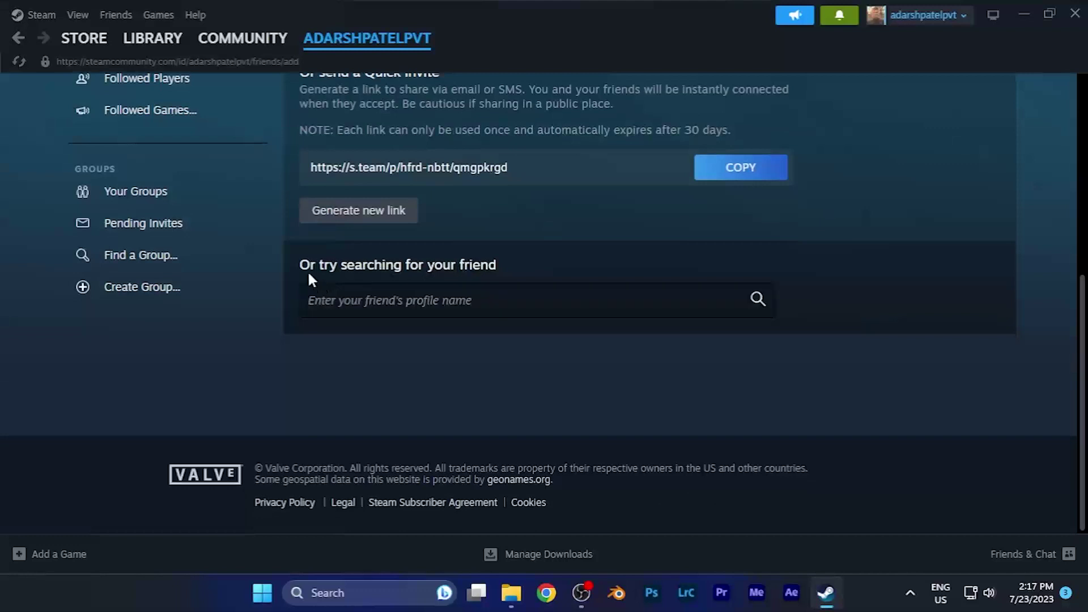
- Select the 'Or try searching for your friend' profile name field
click(400, 310)
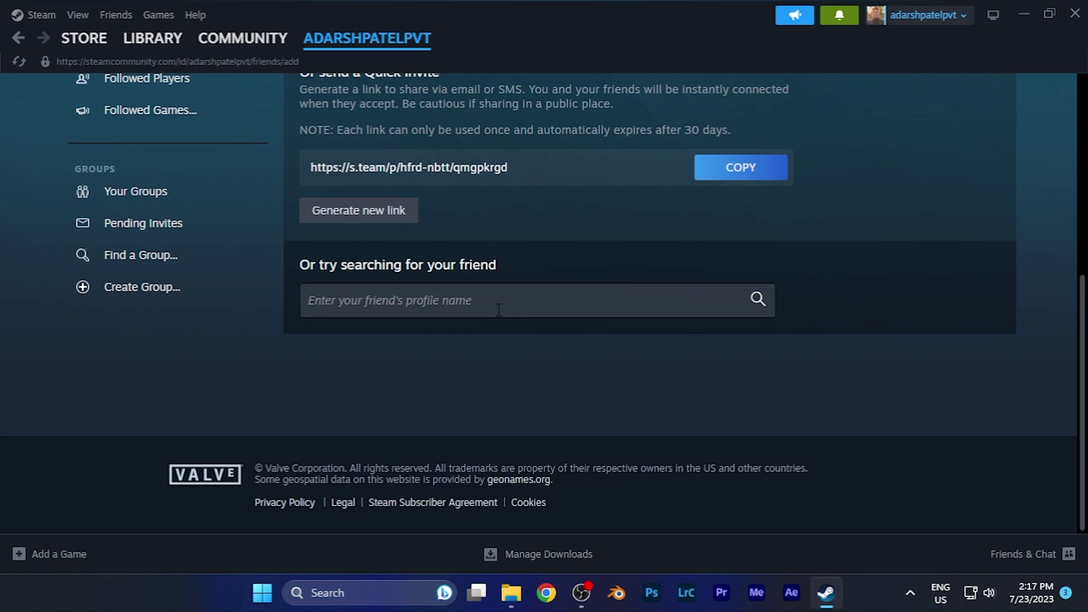
- Minimize the Steam window to reveal the Windows desktop
click(1023, 16)
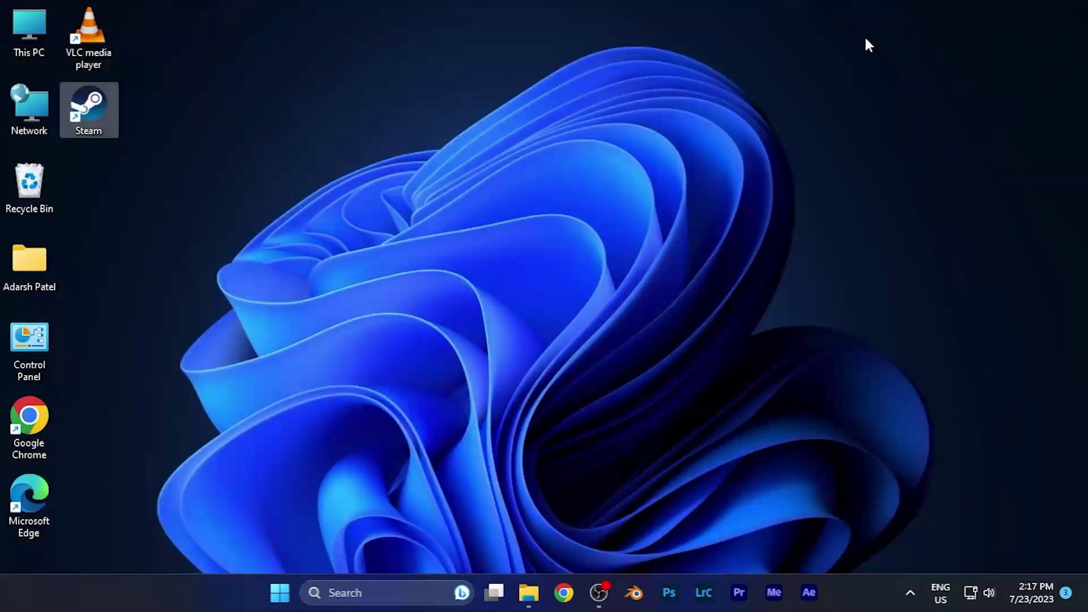